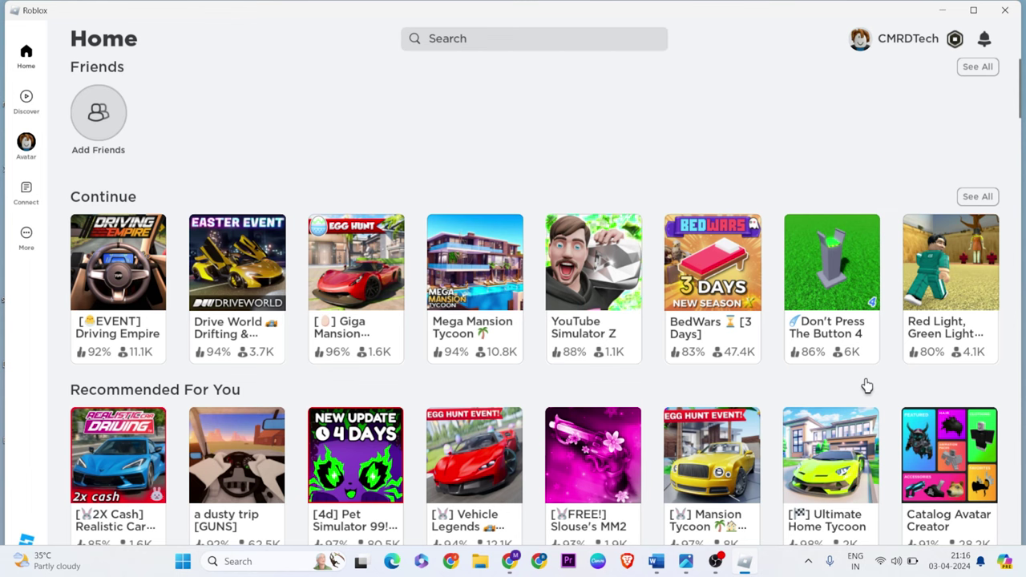
- Review the Roblox error title in the Word document, the error screenshot in Photos, and the document's list of fixes
{"action": "left_click", "coordinate": [656, 561]}
{"action": "left_click_drag", "start_coordinate": [537, 220], "coordinate": [682, 224]}
{"action": "left_click", "coordinate": [682, 225]}
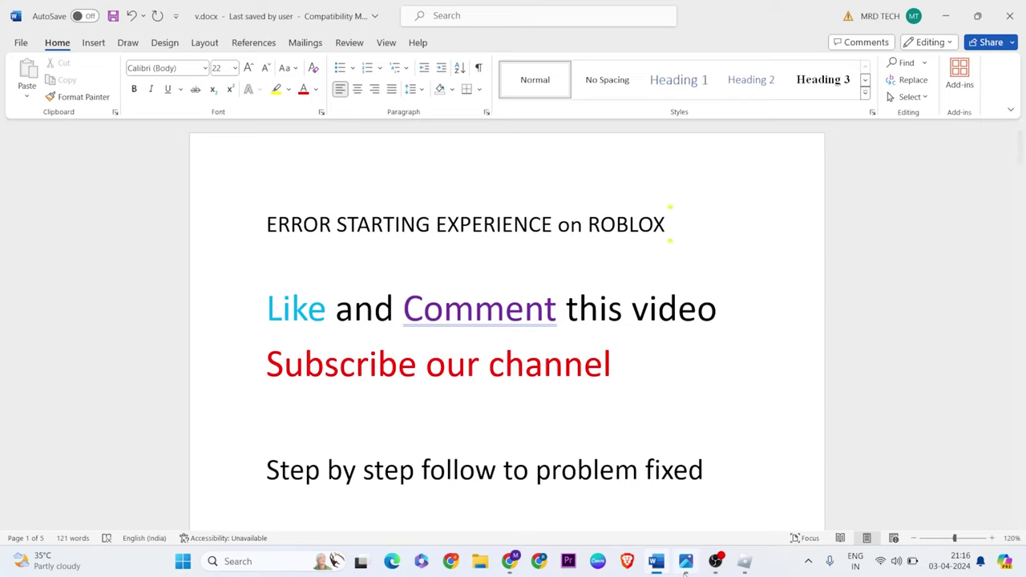
{"action": "left_click", "coordinate": [685, 561]}
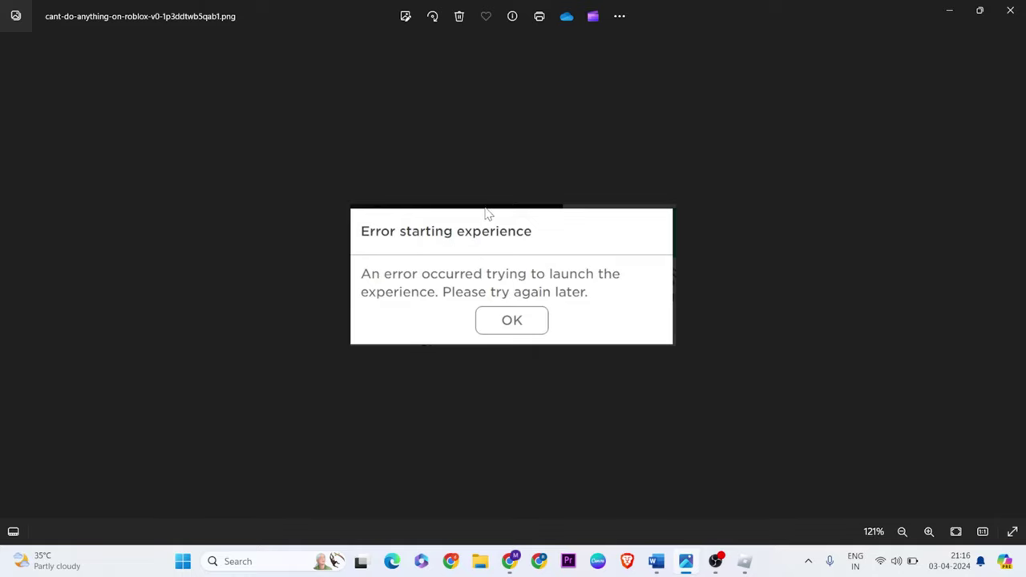
{"action": "left_click", "coordinate": [655, 561]}
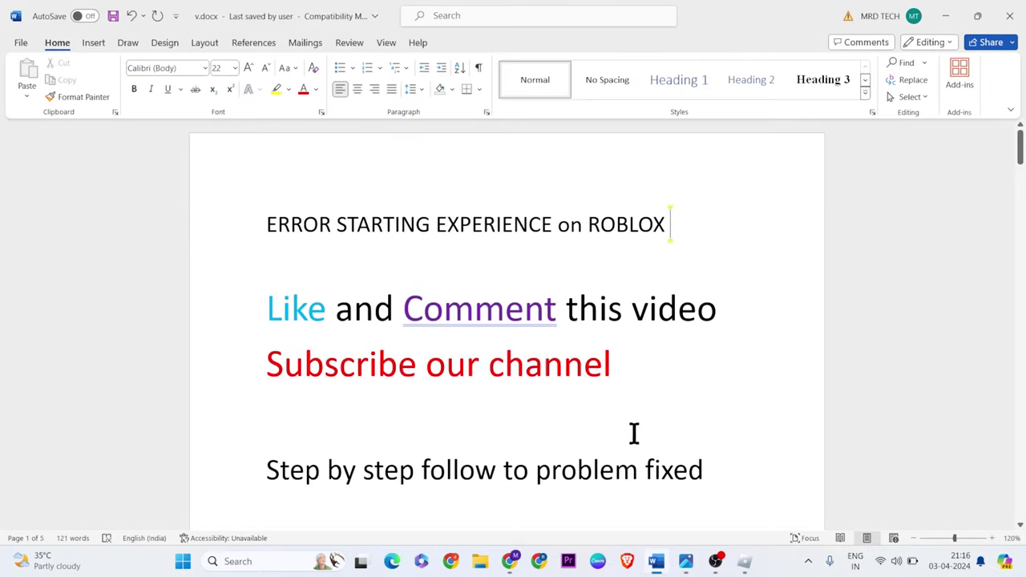
{"action": "scroll", "coordinate": [581, 410], "scroll_direction": "down", "scroll_amount": 2}
{"action": "scroll", "coordinate": [581, 410], "scroll_direction": "down", "scroll_amount": 2}
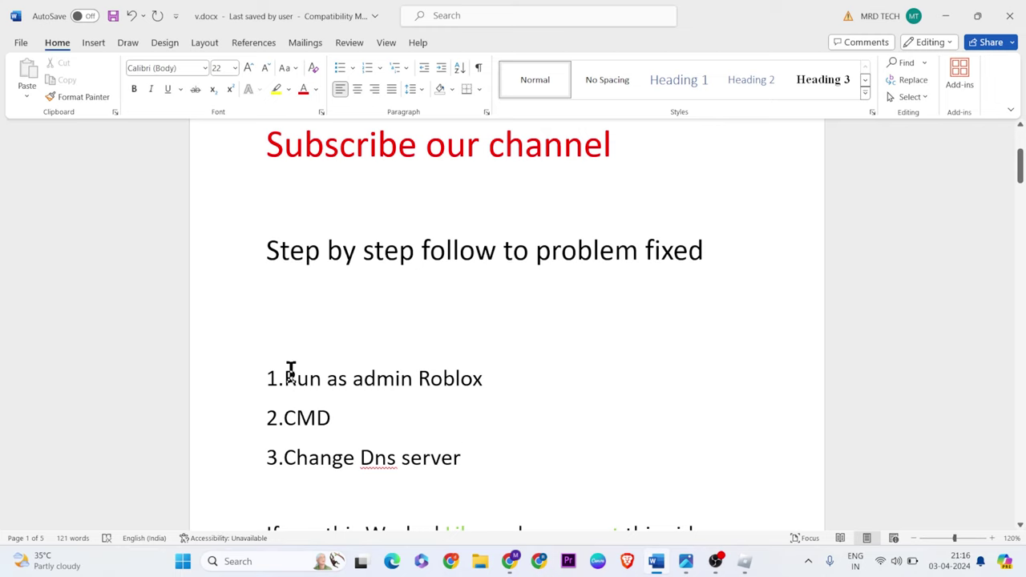
- Clear the open windows off the desktop and close the running Roblox app
{"action": "left_click", "coordinate": [267, 553]}
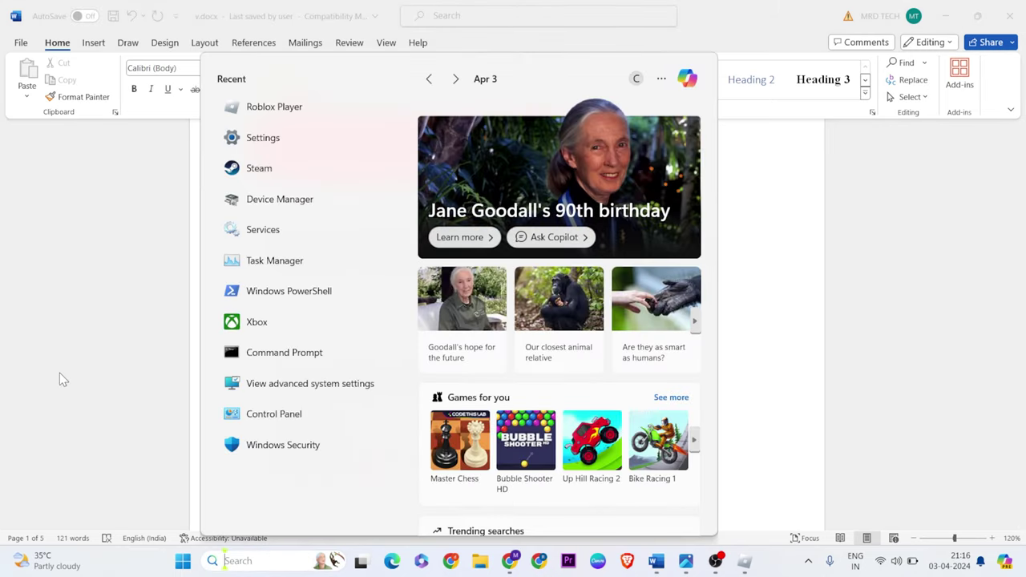
{"action": "left_click", "coordinate": [947, 11]}
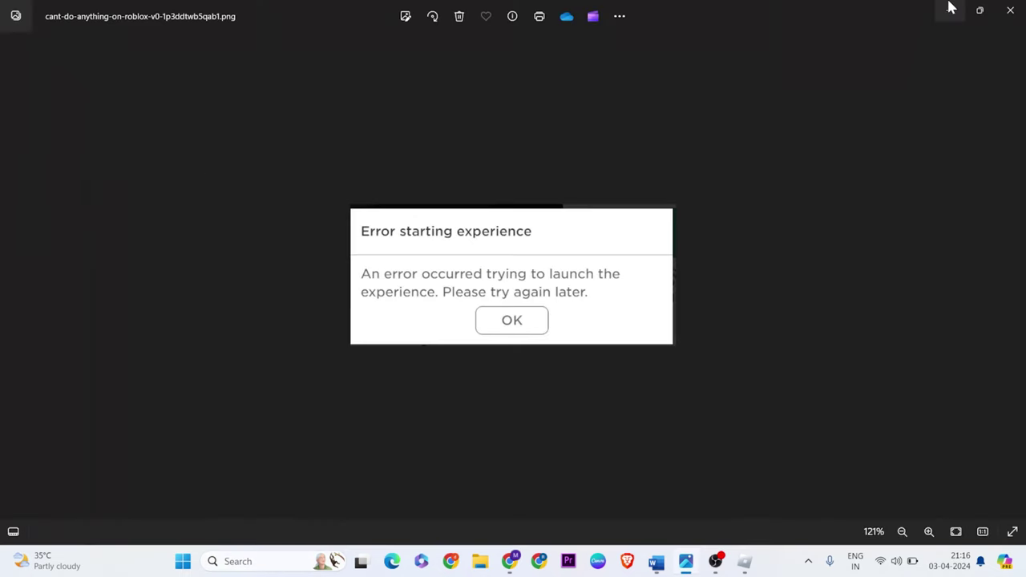
{"action": "left_click", "coordinate": [949, 9]}
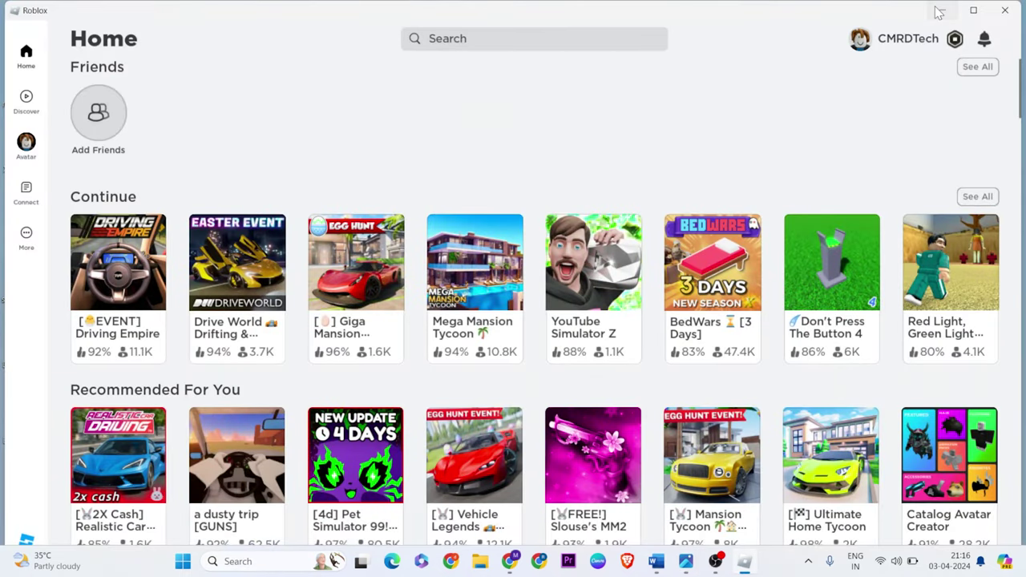
{"action": "left_click", "coordinate": [939, 10]}
{"action": "mouse_move", "coordinate": [743, 561]}
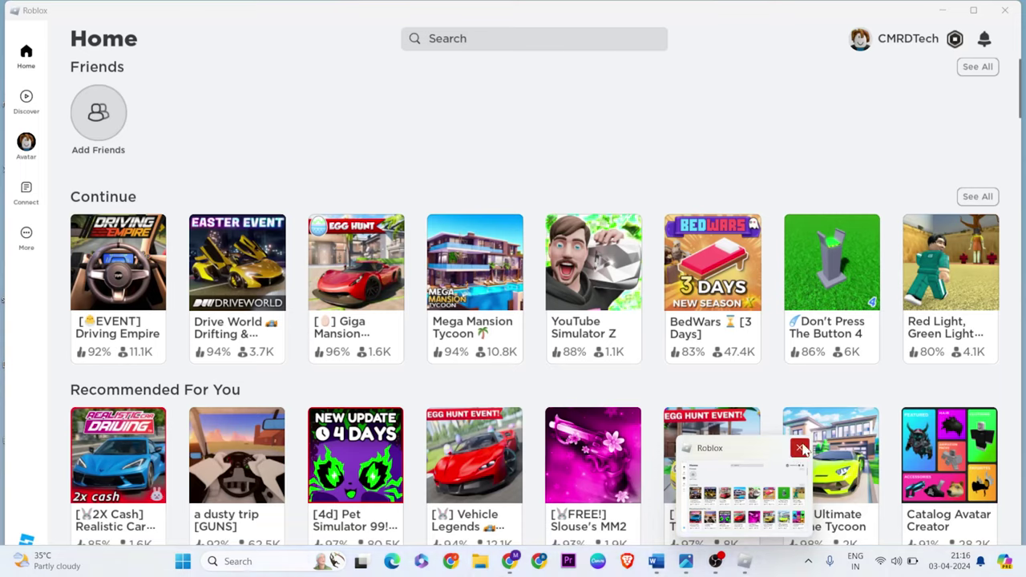
{"action": "left_click", "coordinate": [799, 448]}
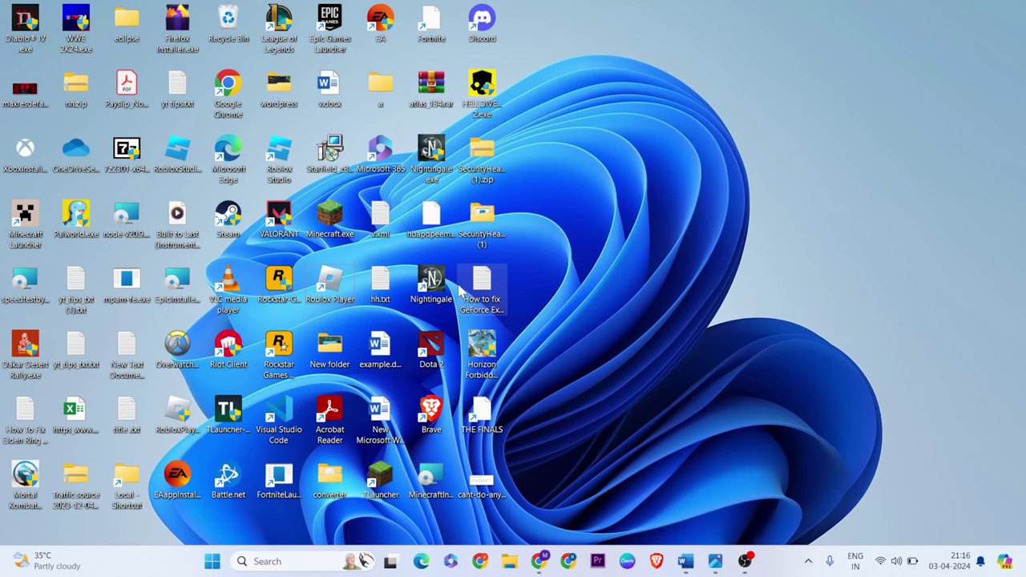
- Set the Roblox Player shortcut to Windows 8 compatibility mode, run as administrator, with fullscreen optimizations disabled, and apply the changes
{"action": "right_click", "coordinate": [337, 284]}
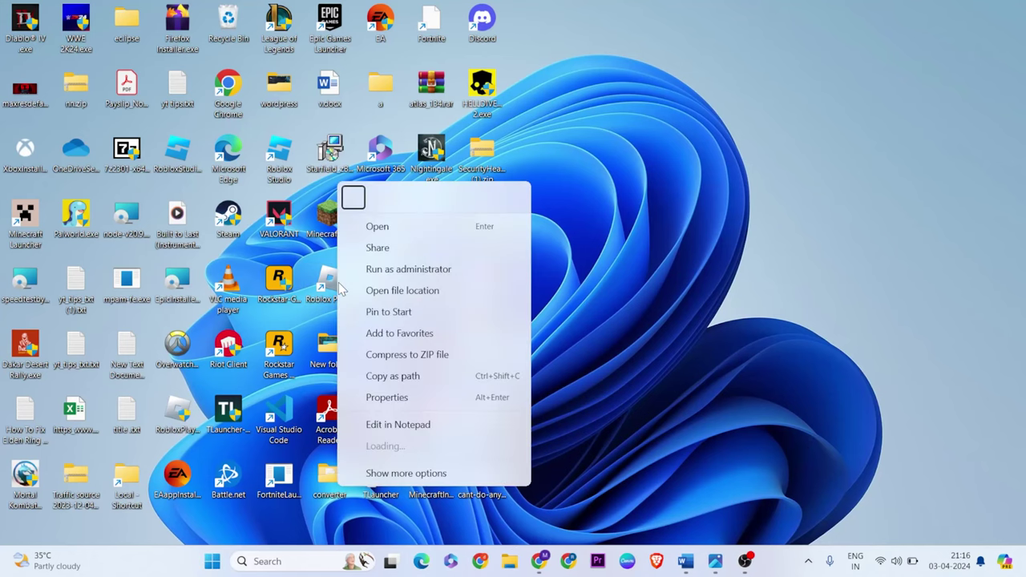
{"action": "left_click", "coordinate": [388, 398]}
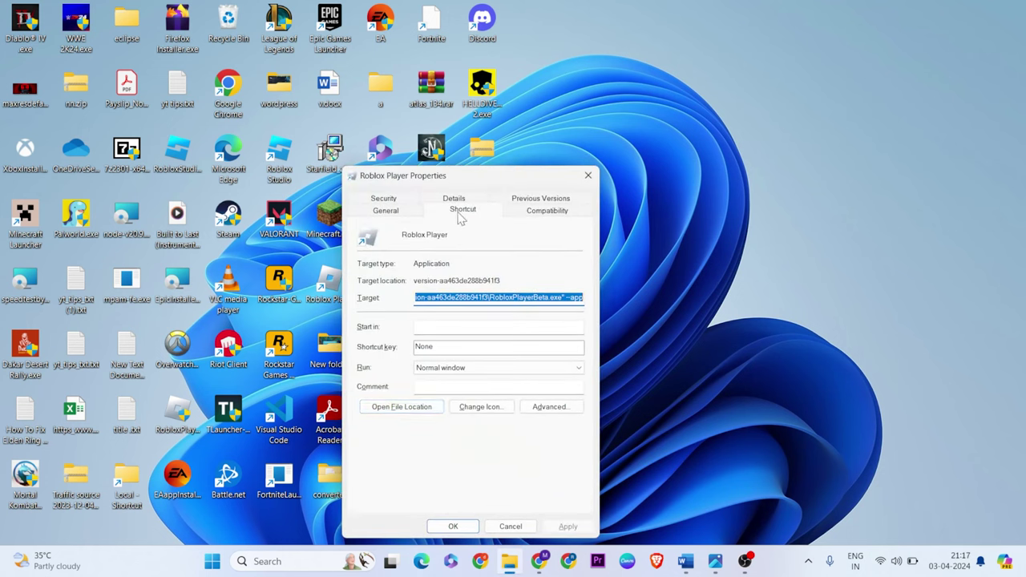
{"action": "left_click", "coordinate": [561, 211]}
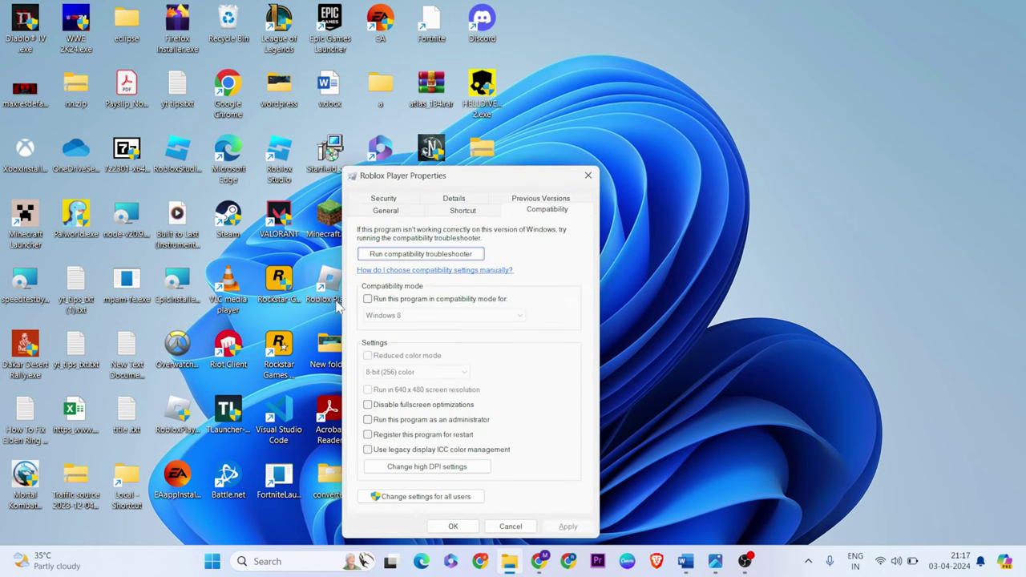
{"action": "left_click", "coordinate": [368, 299]}
{"action": "left_click", "coordinate": [367, 419]}
{"action": "left_click", "coordinate": [368, 405]}
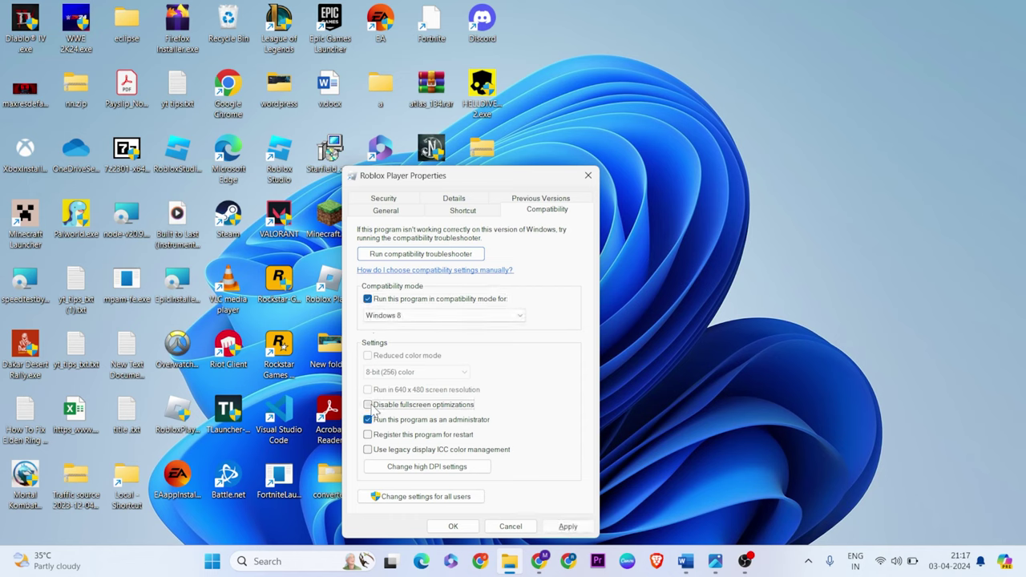
{"action": "left_click", "coordinate": [560, 529]}
{"action": "left_click", "coordinate": [564, 527]}
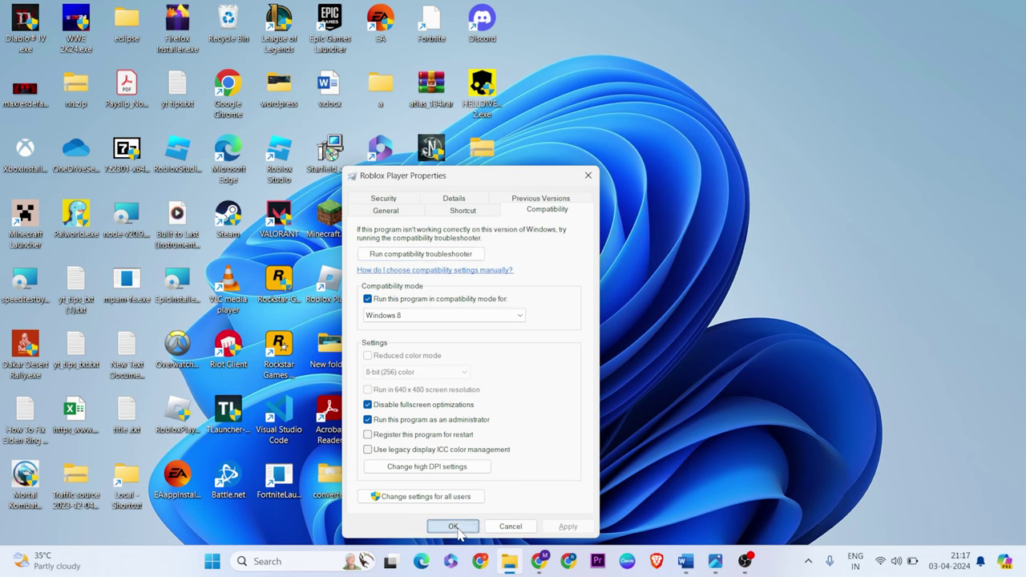
{"action": "left_click", "coordinate": [455, 527]}
- Check the next fix in the Word document and open Command Prompt as administrator, allowing it to make changes
{"action": "mouse_move", "coordinate": [693, 567]}
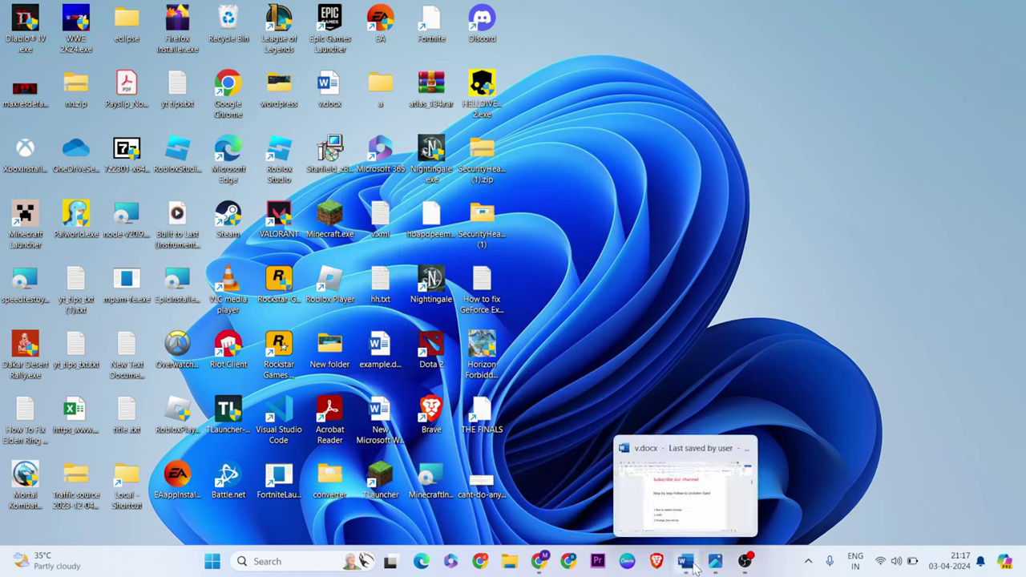
{"action": "left_click", "coordinate": [685, 562]}
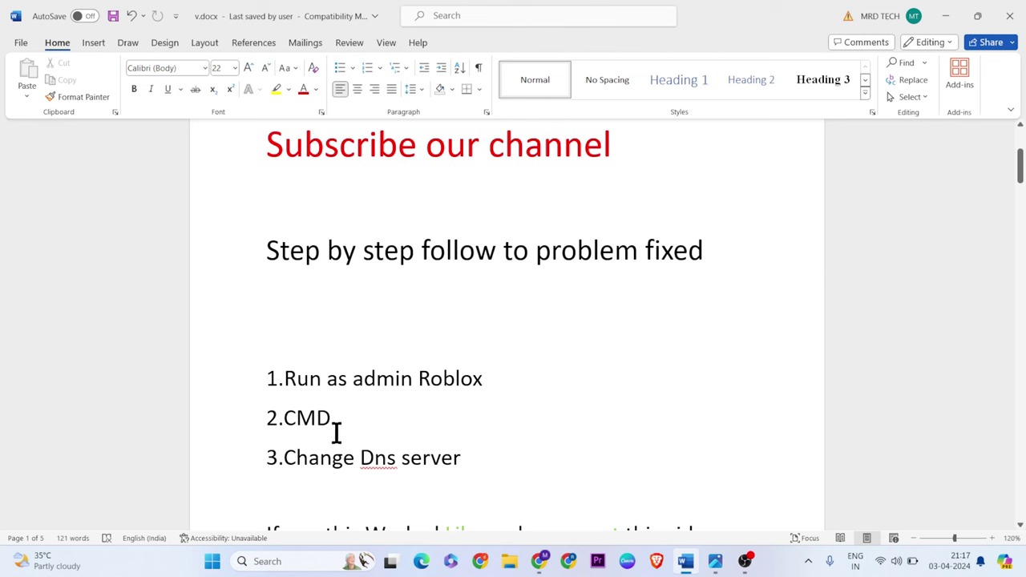
{"action": "left_click", "coordinate": [290, 557]}
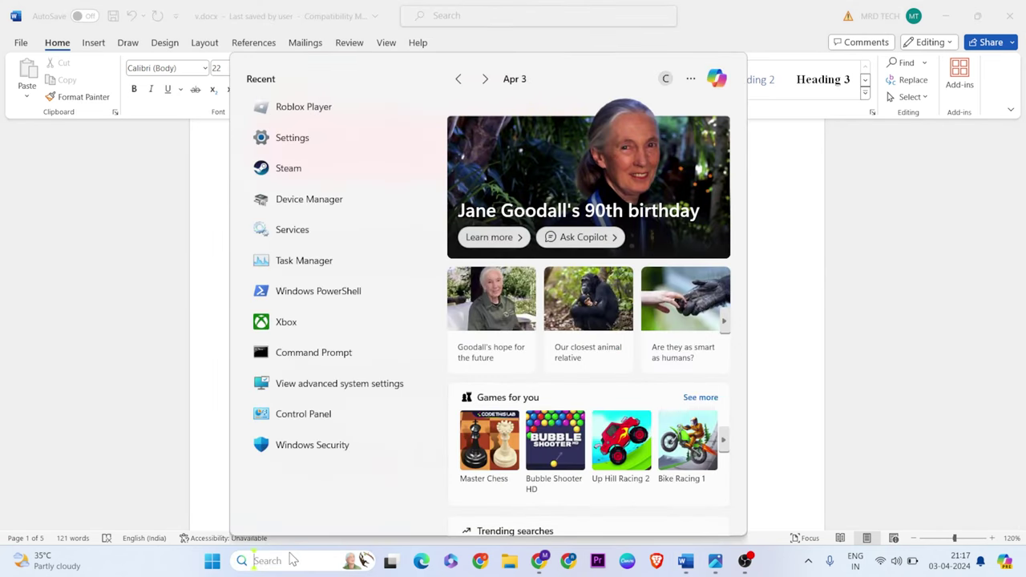
{"action": "type", "text": "cmd"}
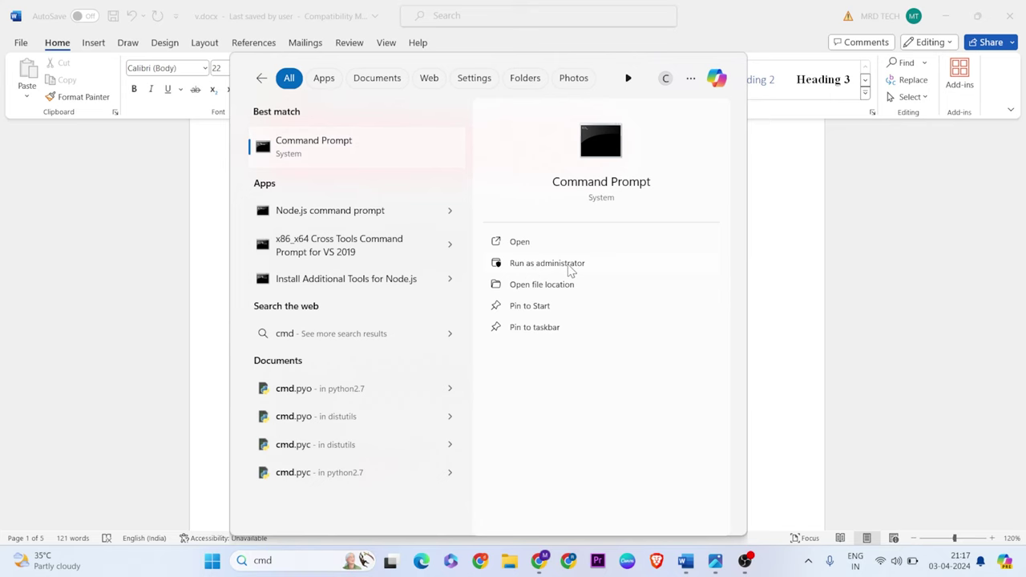
{"action": "left_click", "coordinate": [547, 263]}
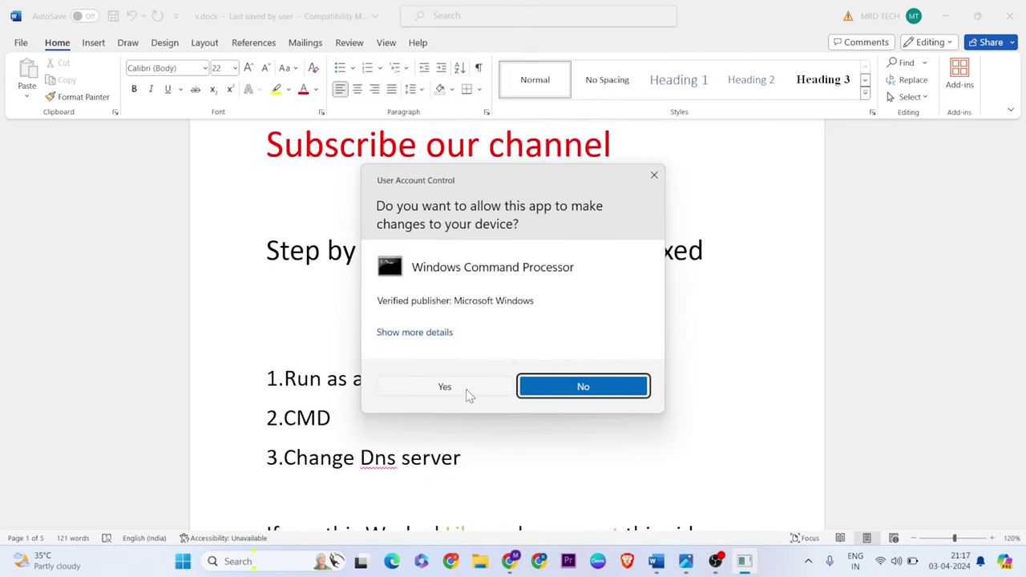
{"action": "left_click", "coordinate": [465, 389]}
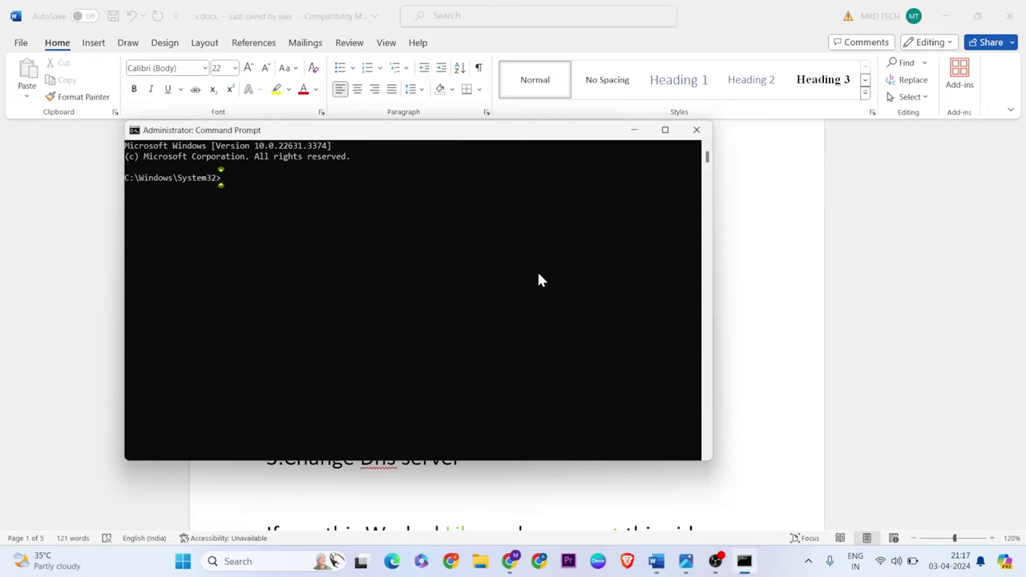
- Run ipconfig /flushdns and netsh int ip reset at the command prompt, then exit it
{"action": "type", "text": "ipconfig /flushdns"}
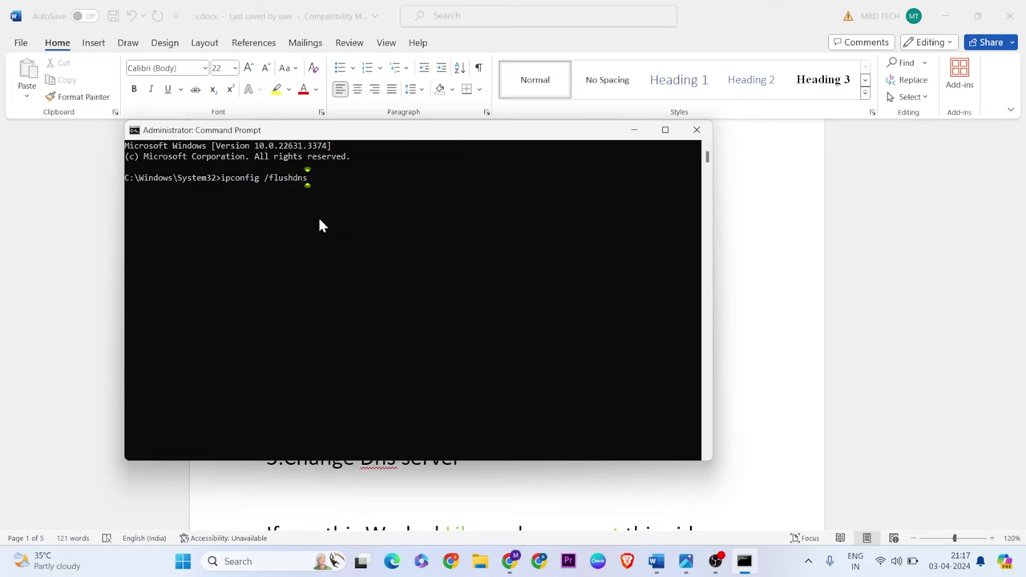
{"action": "key", "text": "Return"}
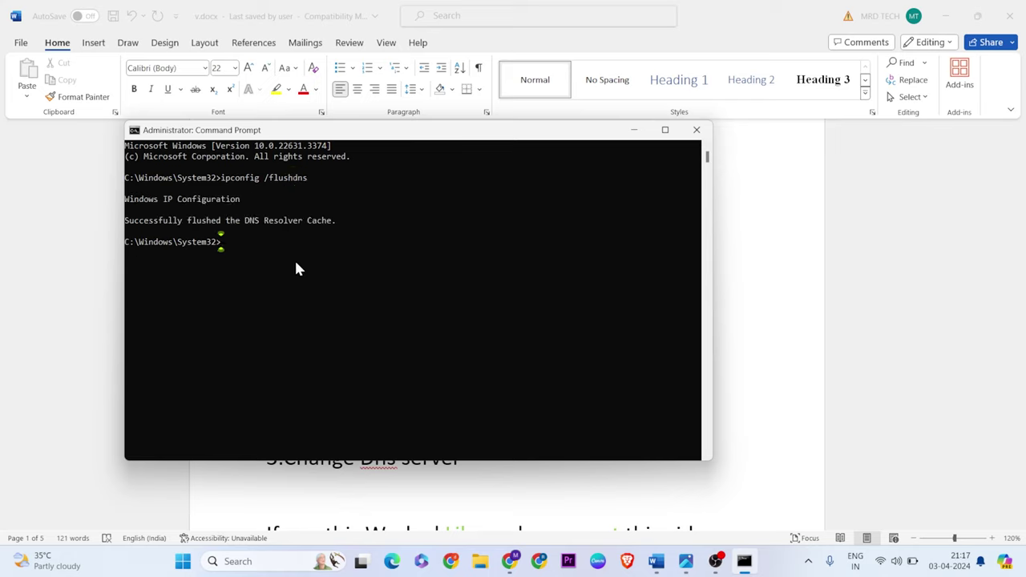
{"action": "type", "text": "netsh int ip reset"}
{"action": "key", "text": "Return"}
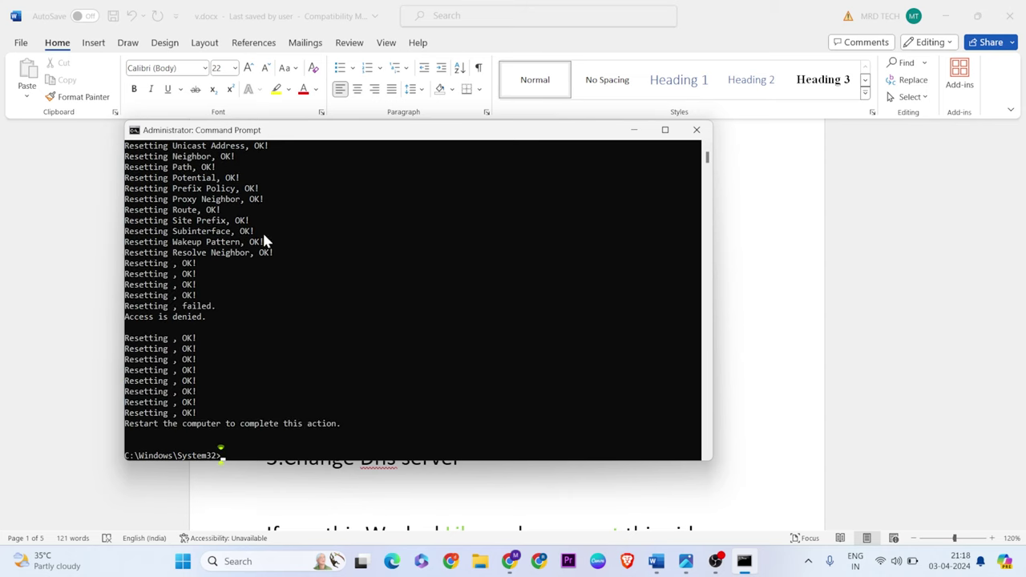
{"action": "type", "text": "exit"}
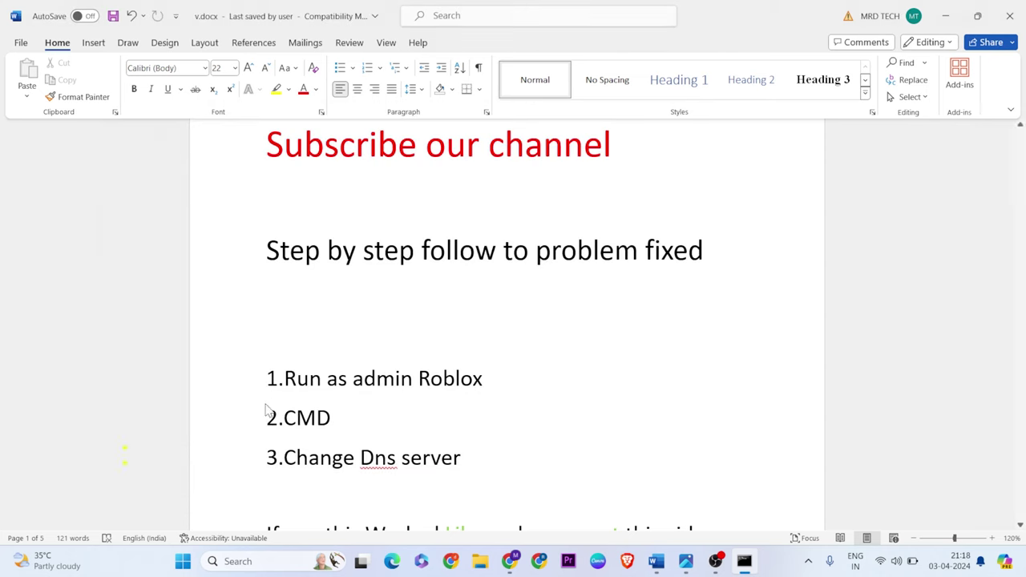
{"action": "key", "text": "Return"}
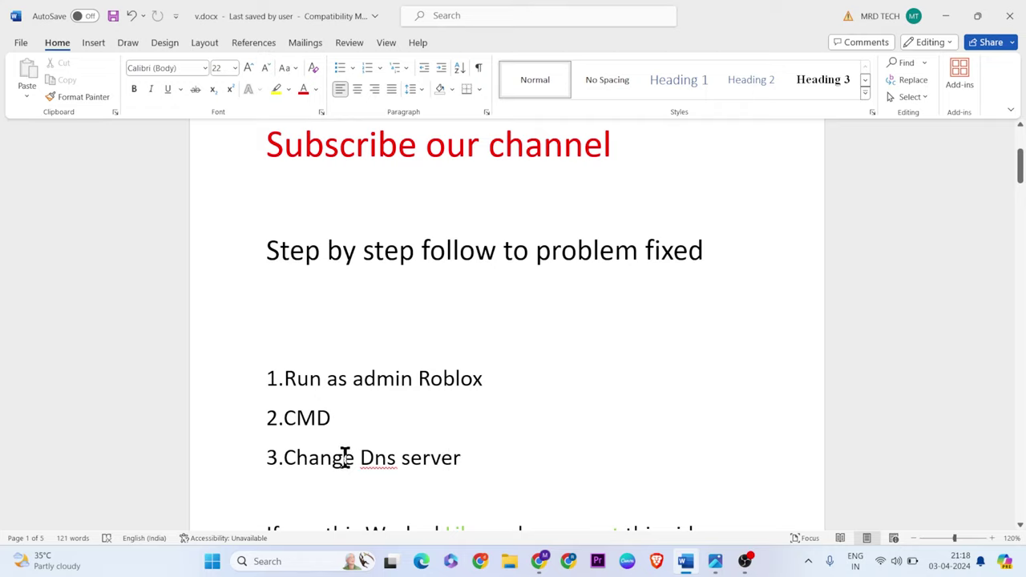
- Open Control Panel and go through Network and Sharing Center to the network adapter connections
{"action": "left_click", "coordinate": [282, 561]}
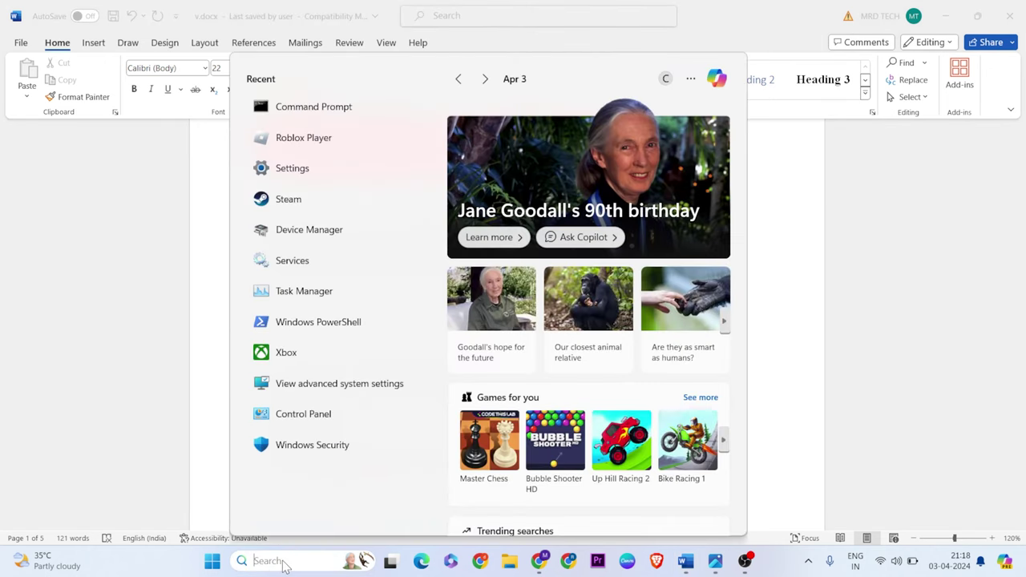
{"action": "type", "text": "control"}
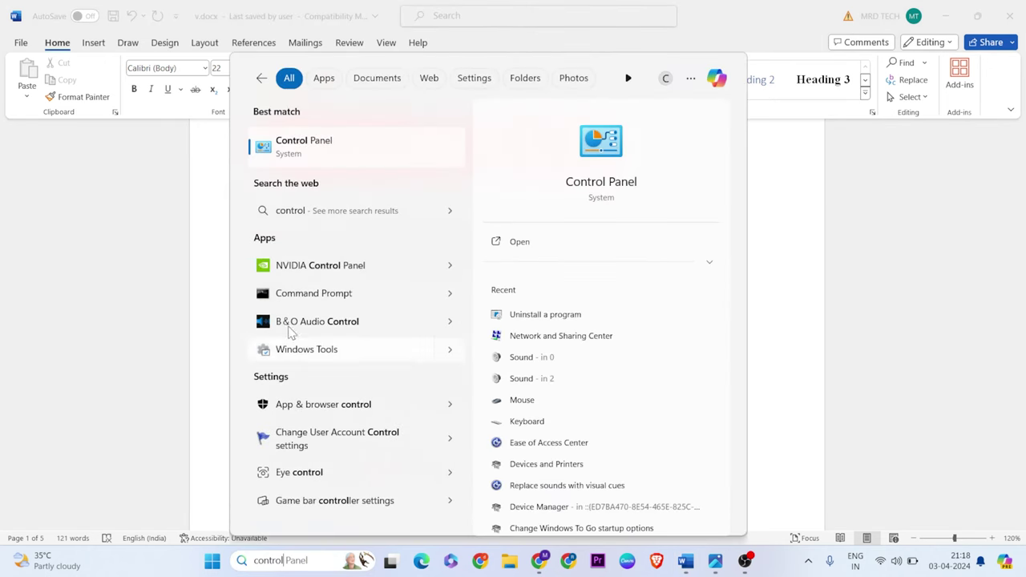
{"action": "left_click", "coordinate": [375, 157]}
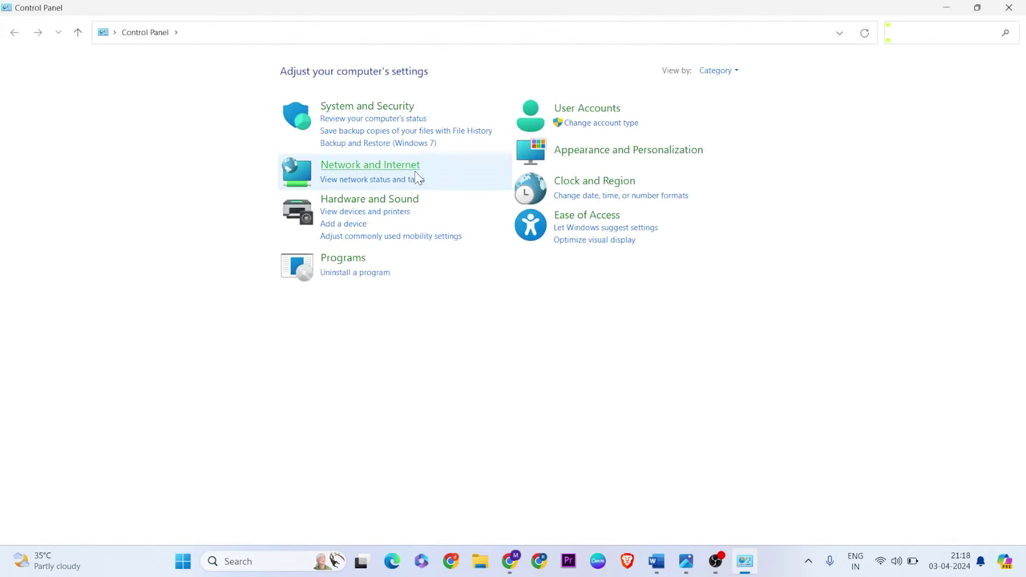
{"action": "left_click", "coordinate": [404, 165]}
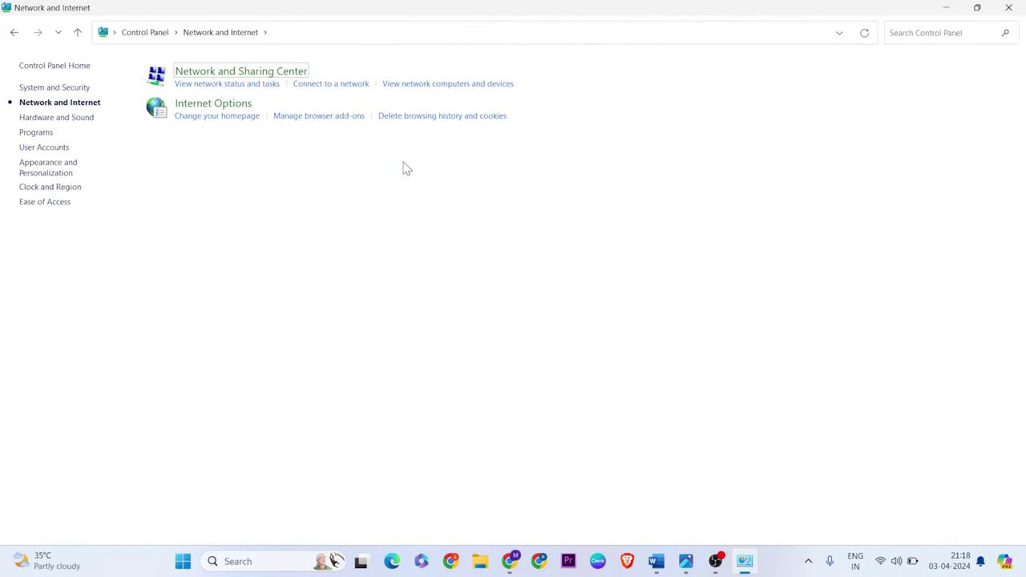
{"action": "left_click", "coordinate": [215, 74]}
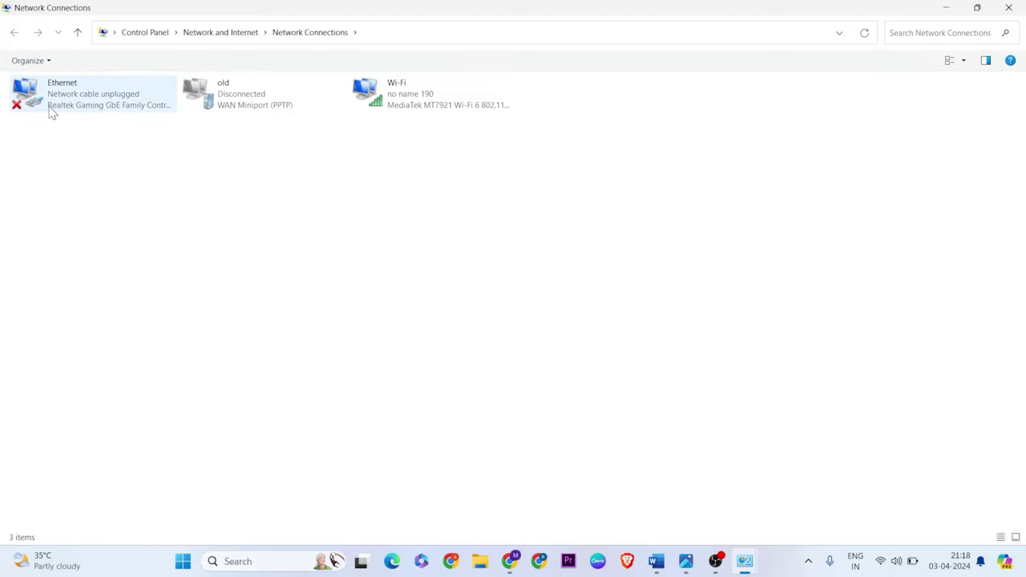
- Set the Wi-Fi adapter's IPv4 DNS servers to 8.8.8.8 preferred and 8.8.4.4 alternate, and close the network windows
{"action": "right_click", "coordinate": [425, 107]}
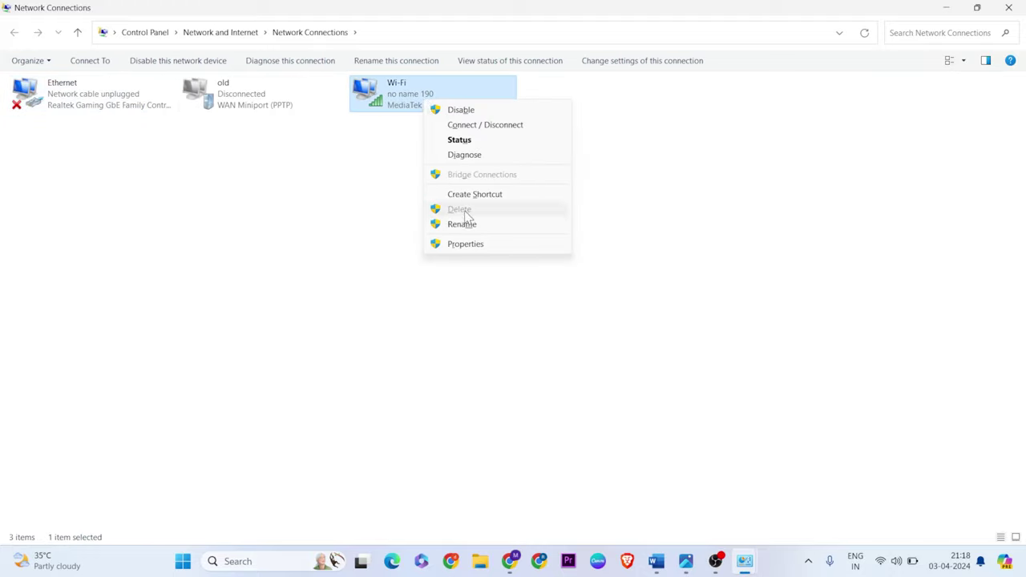
{"action": "left_click", "coordinate": [469, 245]}
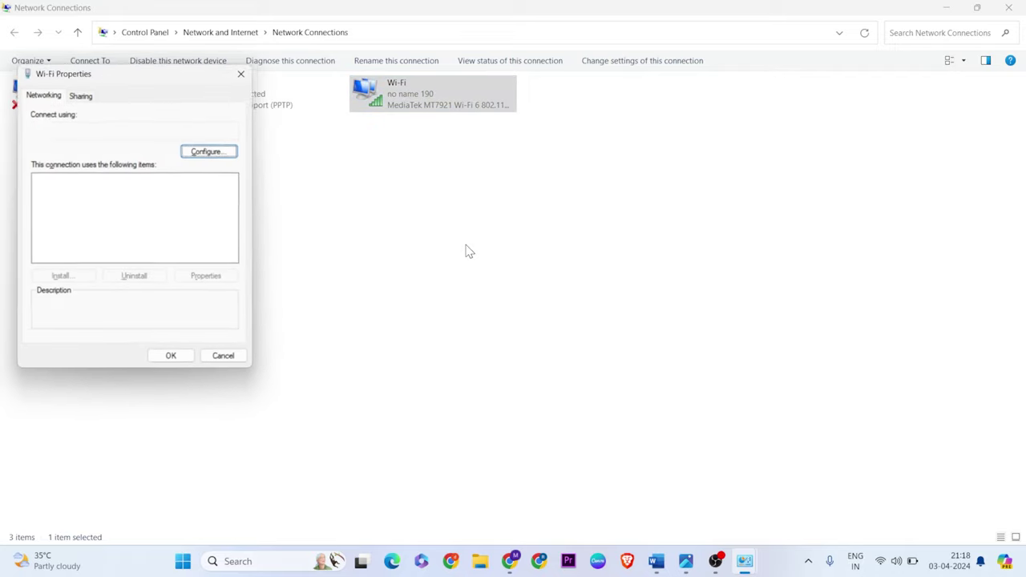
{"action": "left_click", "coordinate": [103, 238]}
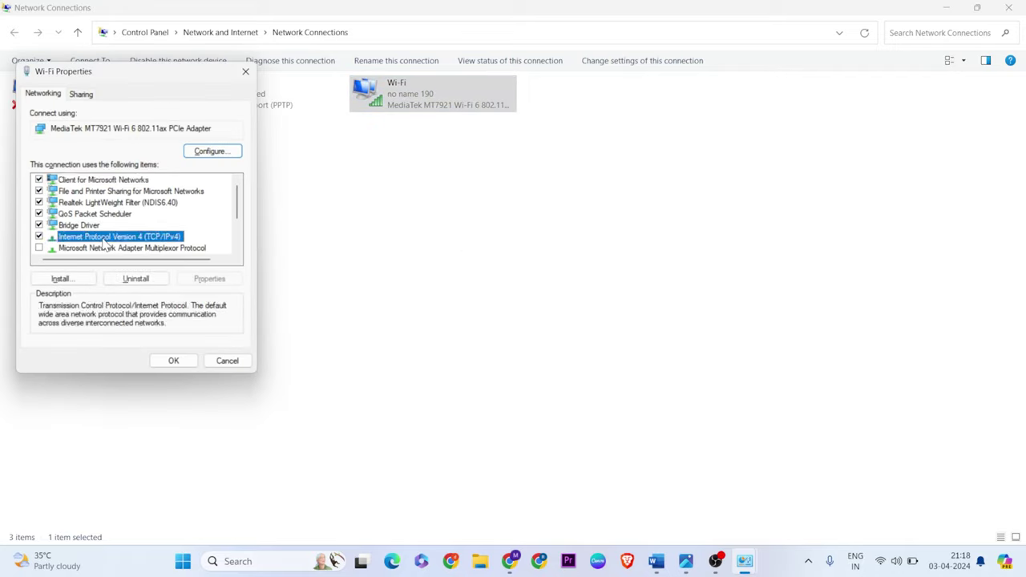
{"action": "left_click", "coordinate": [209, 278]}
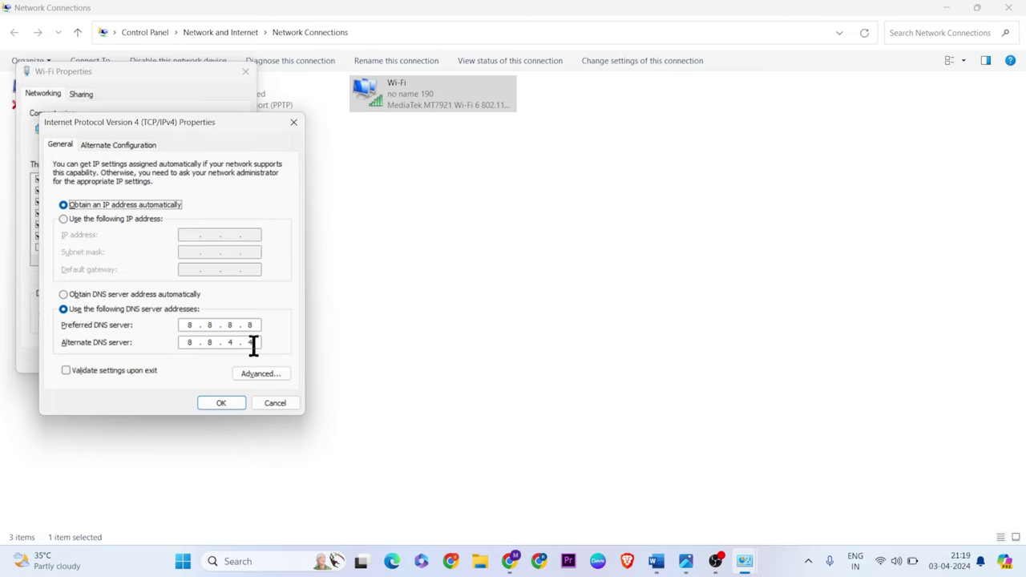
{"action": "left_click", "coordinate": [226, 404]}
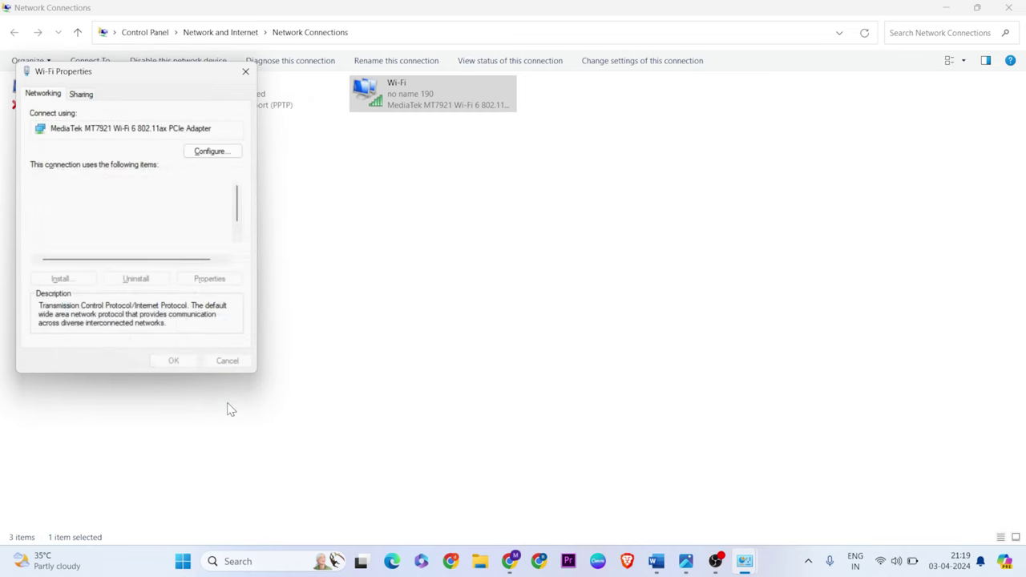
{"action": "left_click", "coordinate": [182, 361]}
{"action": "left_click", "coordinate": [1008, 7]}
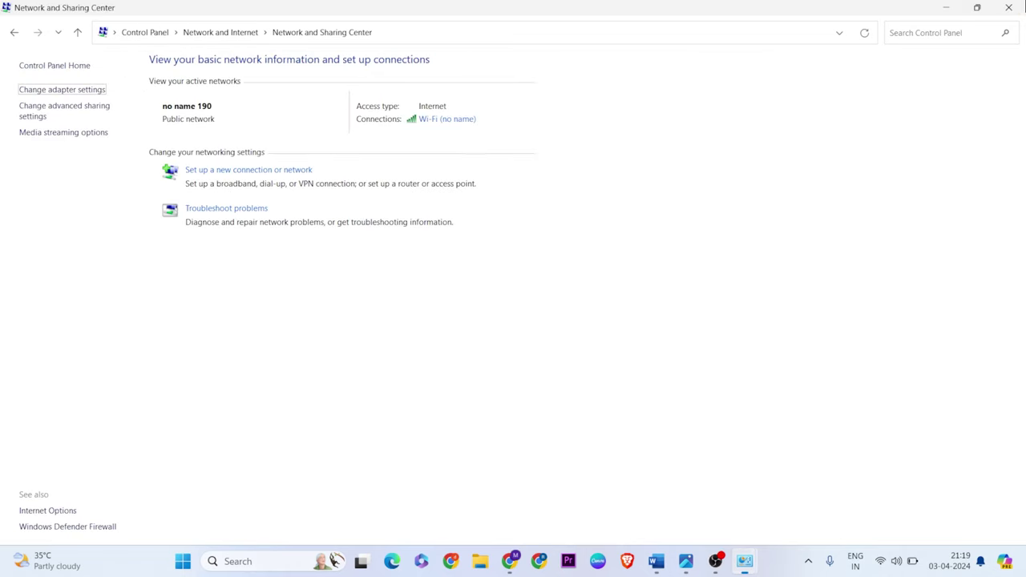
{"action": "left_click", "coordinate": [1008, 7]}
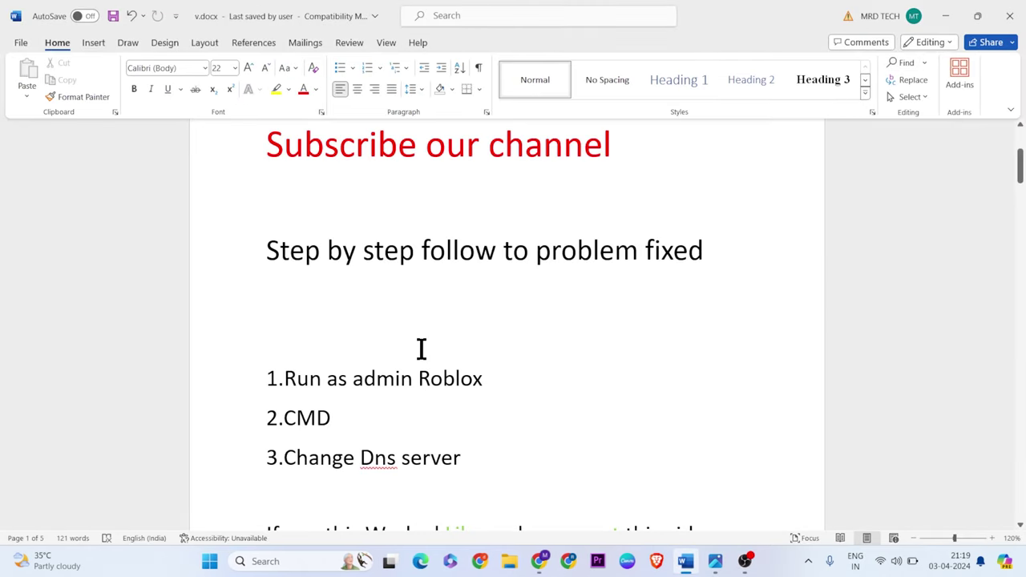